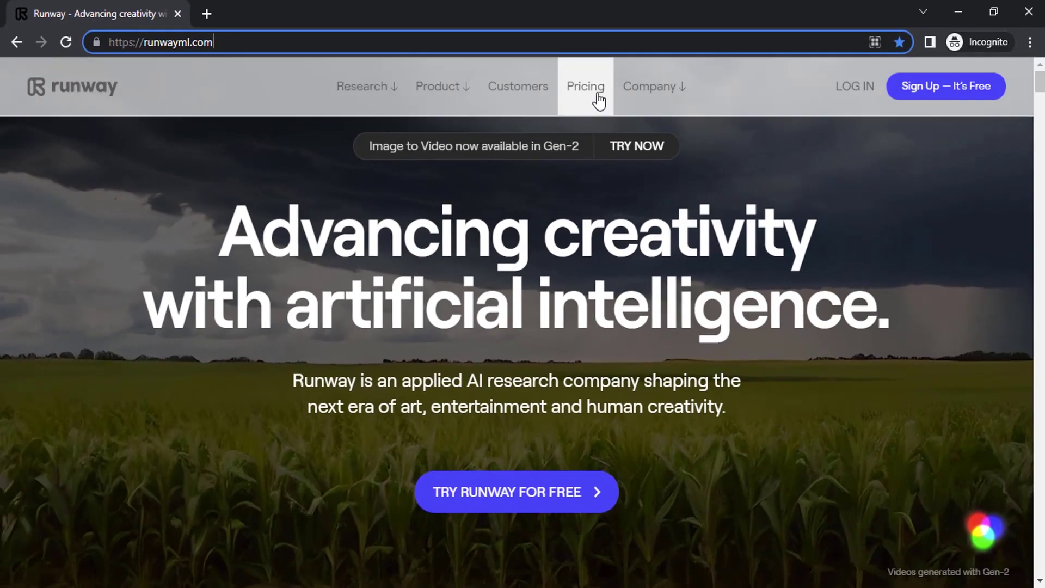
# Open the Pricing page and compare the Basic, Standard, Pro and Unlimited plan cards and features
pyautogui.click(607, 105)
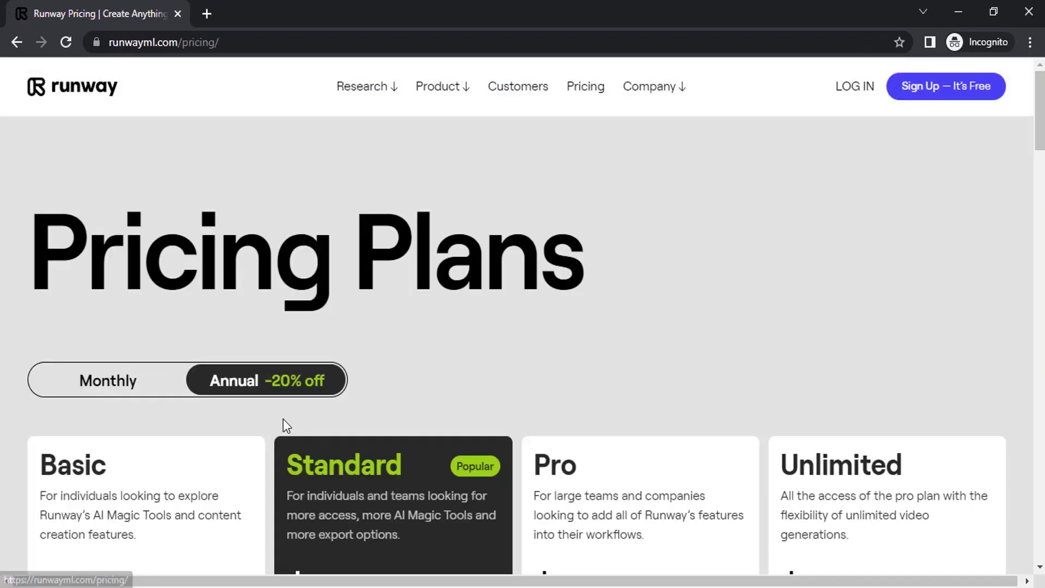
pyautogui.scroll(-3, 282, 416)
pyautogui.scroll(3, 281, 392)
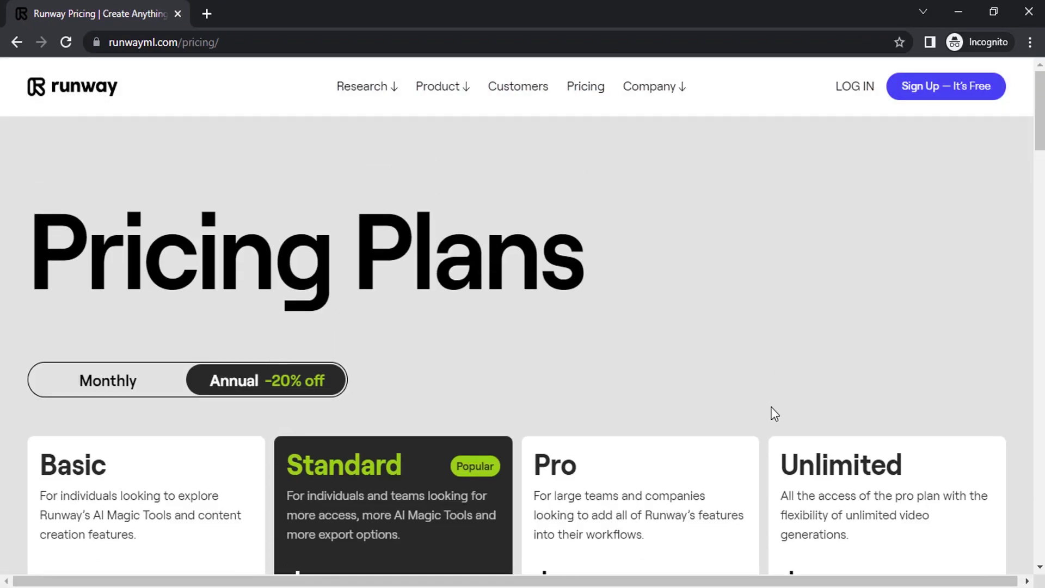
pyautogui.scroll(-5, 772, 413)
pyautogui.scroll(1, 268, 362)
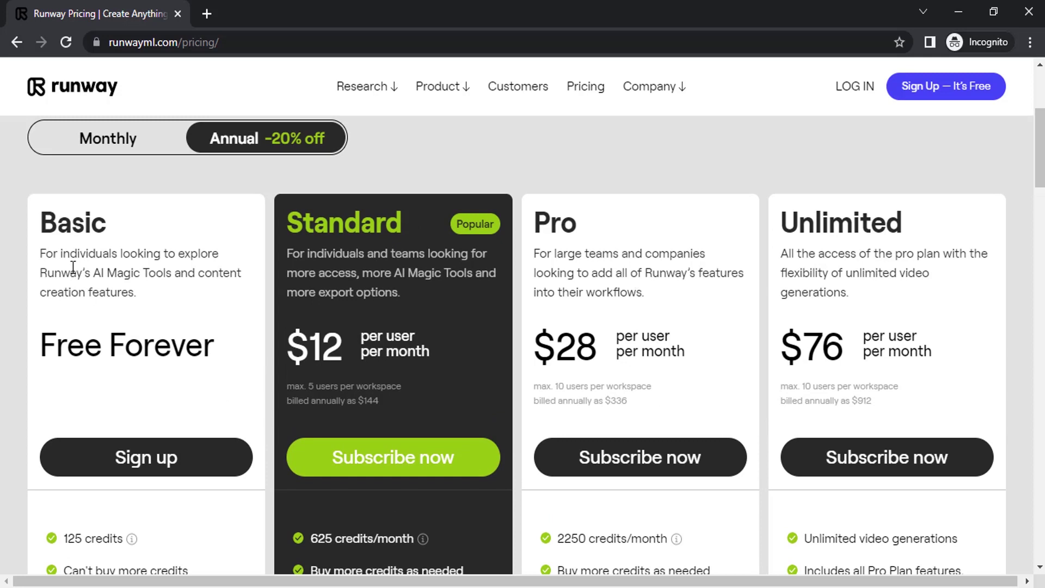
pyautogui.scroll(-1, 164, 463)
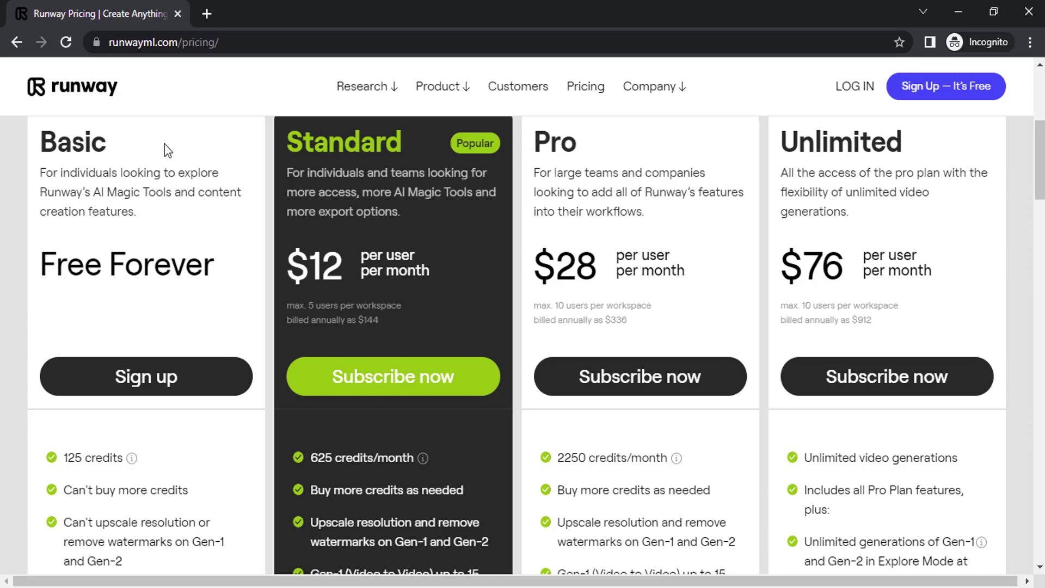
pyautogui.moveTo(149, 138); pyautogui.dragTo(131, 179)
pyautogui.scroll(-1, 136, 215)
pyautogui.scroll(-1, 136, 215)
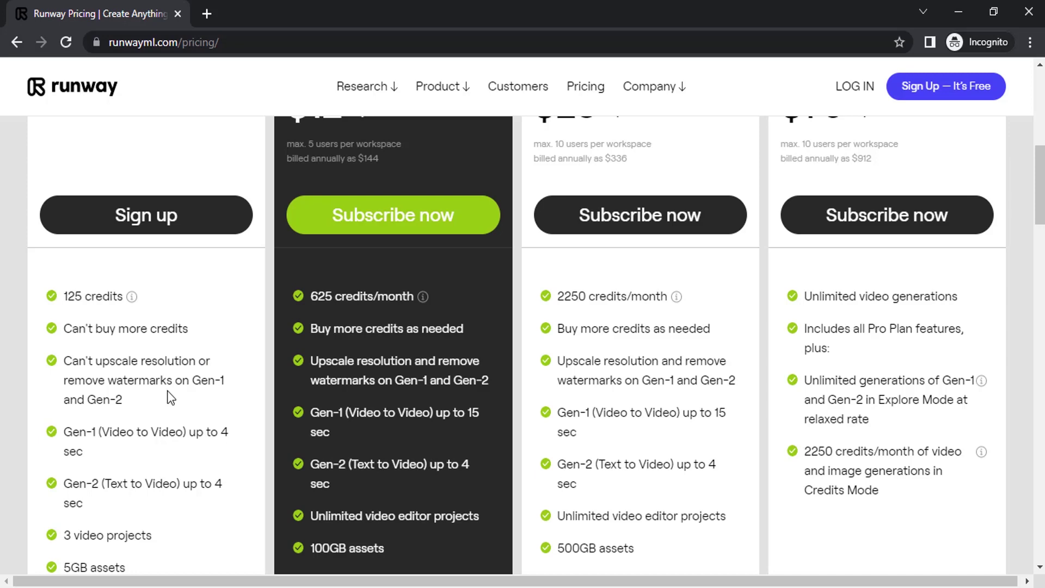
pyautogui.scroll(3, 169, 390)
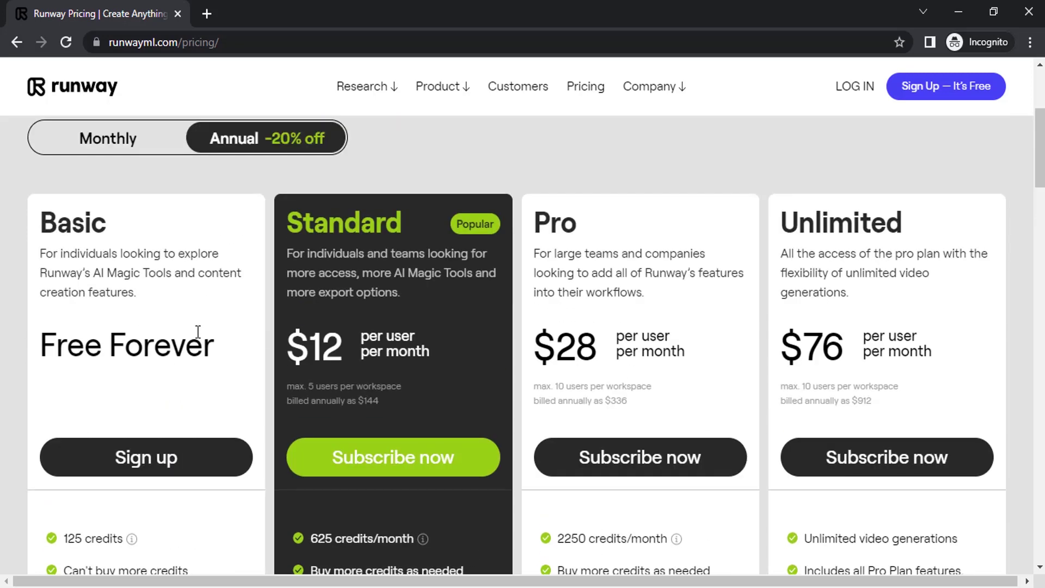
pyautogui.scroll(1, 210, 338)
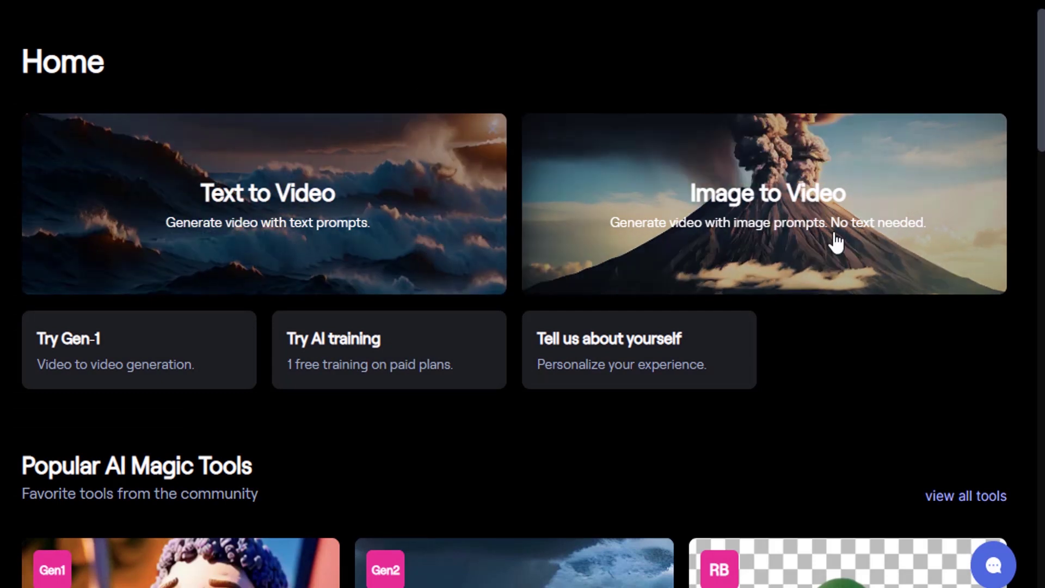
# Choose the Text to Video card on the Home dashboard to start a new generation
pyautogui.click(332, 210)
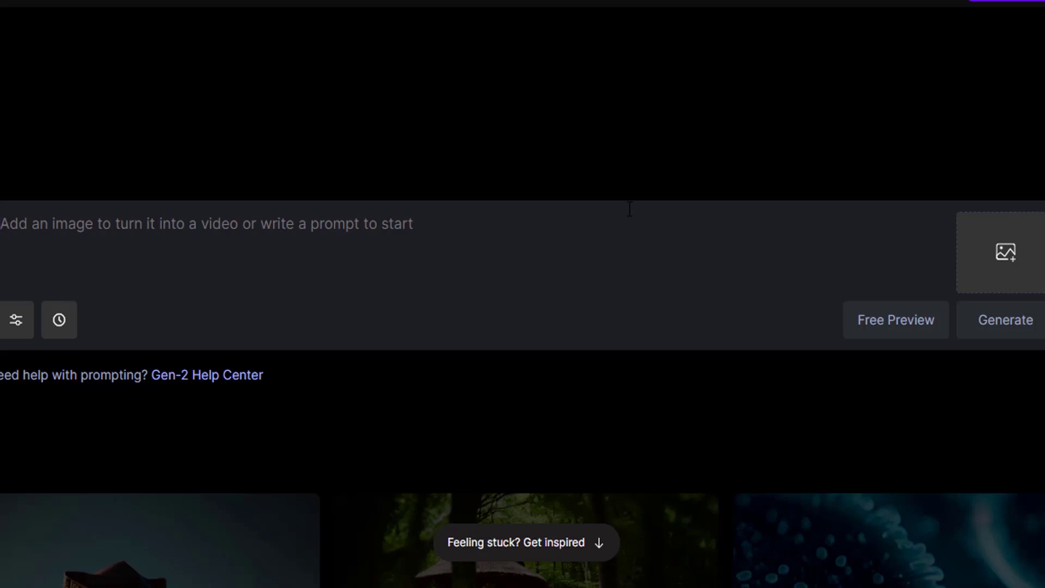
pyautogui.scroll(-7, 639, 273)
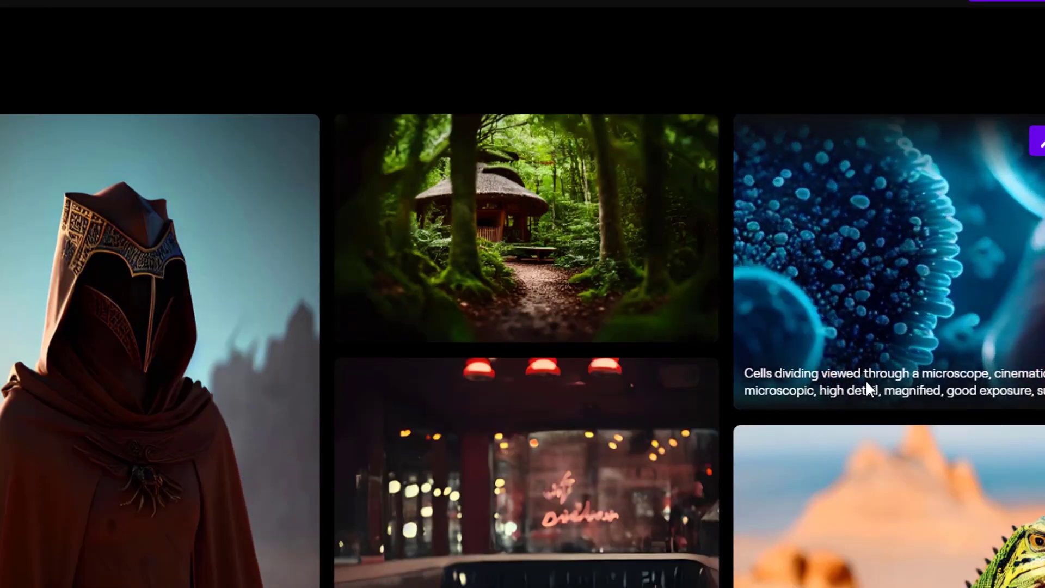
pyautogui.scroll(-5, 823, 425)
pyautogui.scroll(-3, 831, 406)
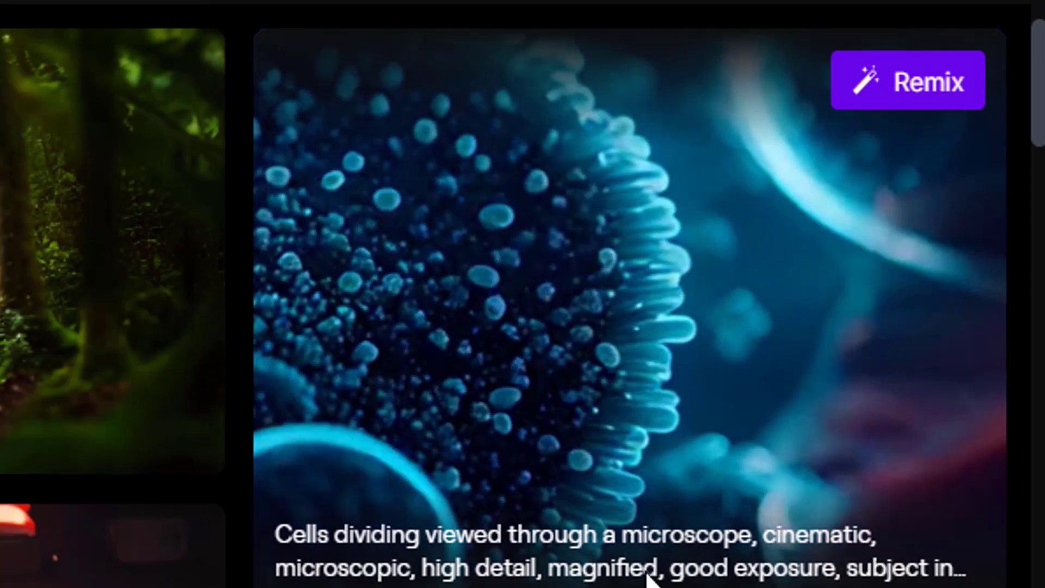
pyautogui.scroll(-5, 588, 511)
pyautogui.scroll(2, 606, 448)
pyautogui.scroll(-10, 631, 469)
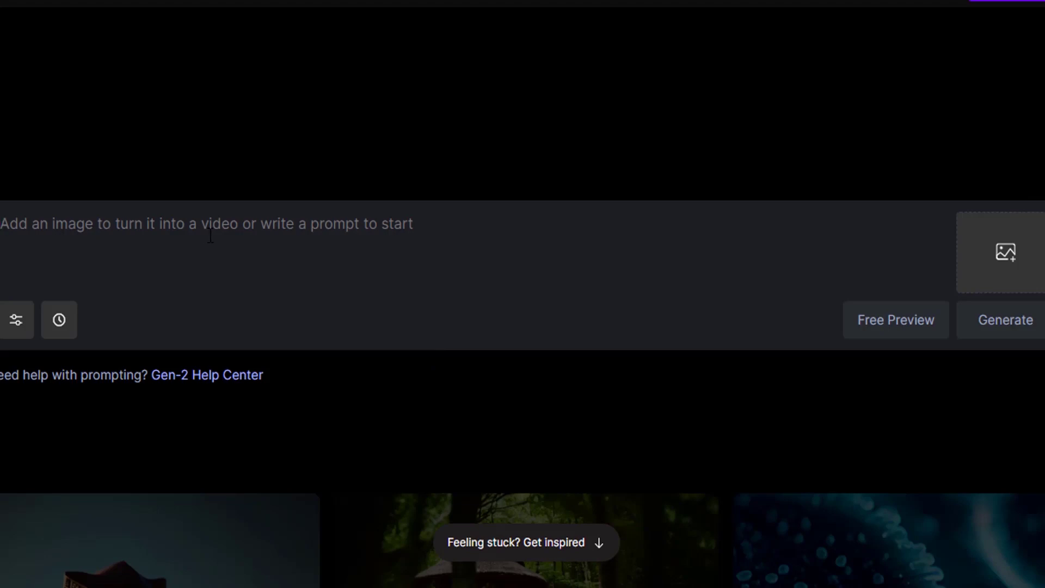
# Enter the prompt 'a cinematic shot of a cat in the wind, ultra realistic, hd, cine' and generate free previews
pyautogui.write('a c')
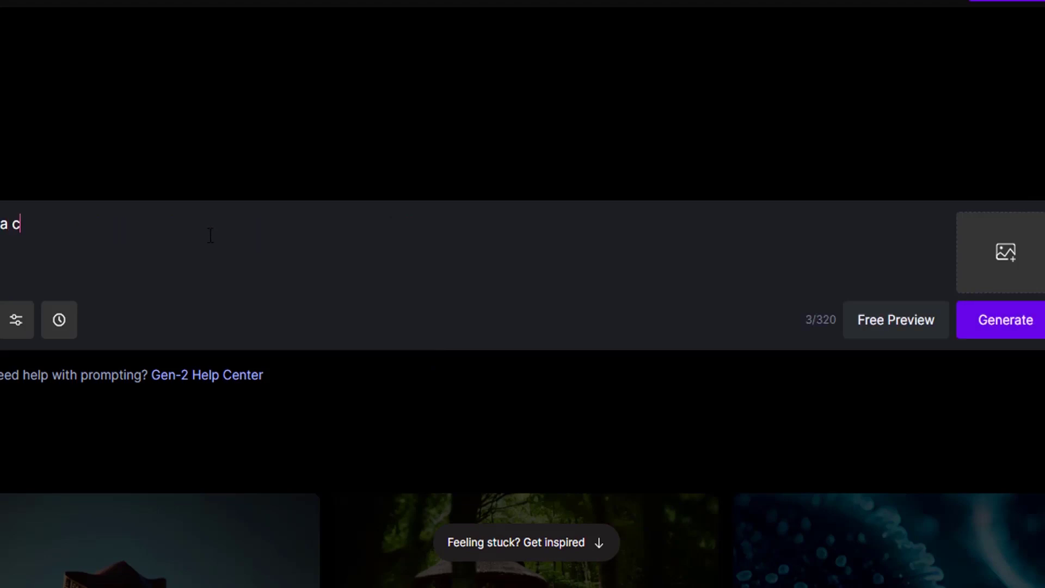
pyautogui.write('inematic shot of a cat in the wind, ultra realist')
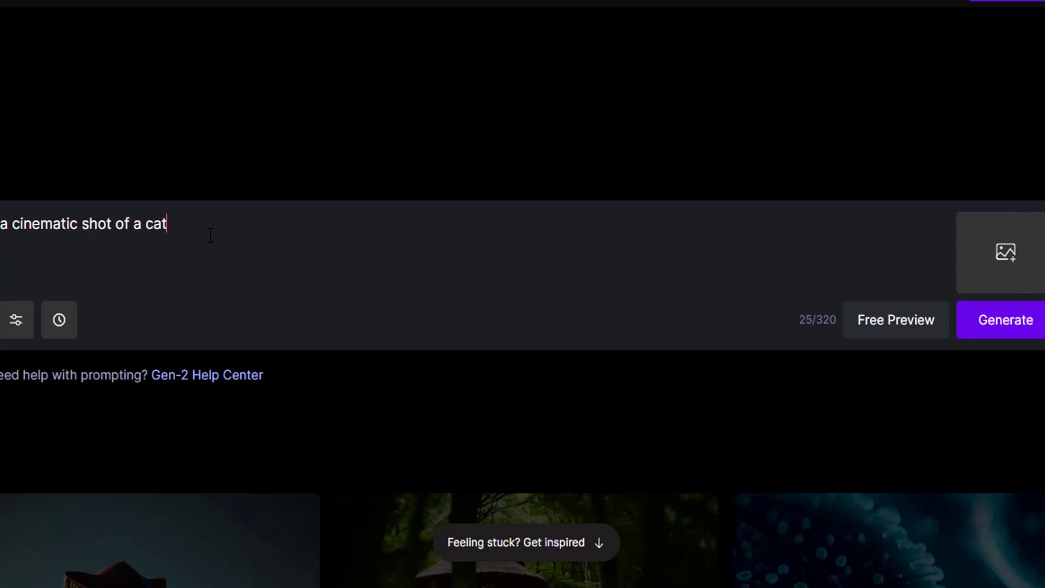
pyautogui.write('ic, hd, cinematic lighting')
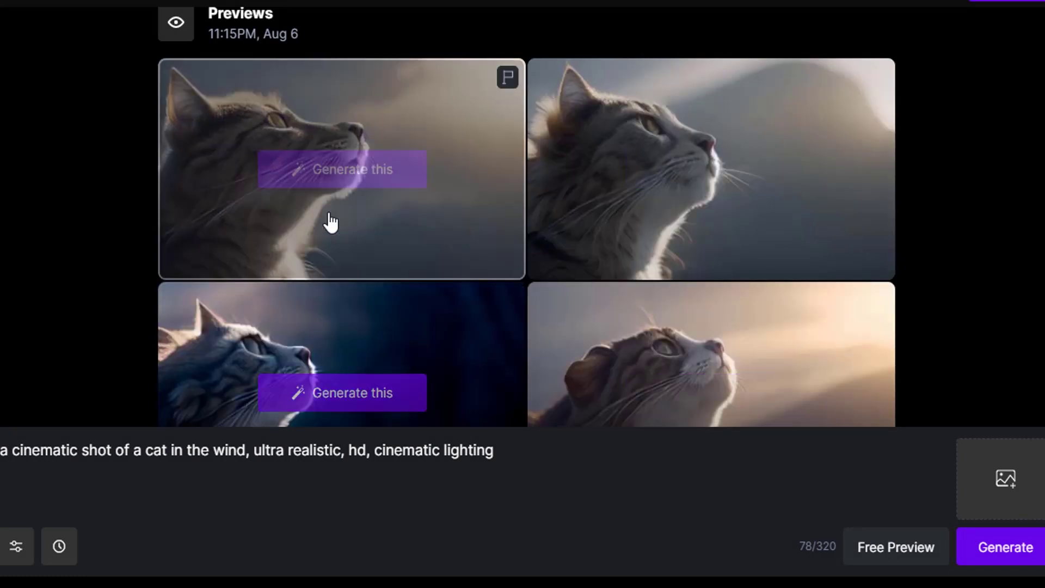
pyautogui.scroll(-2, 681, 218)
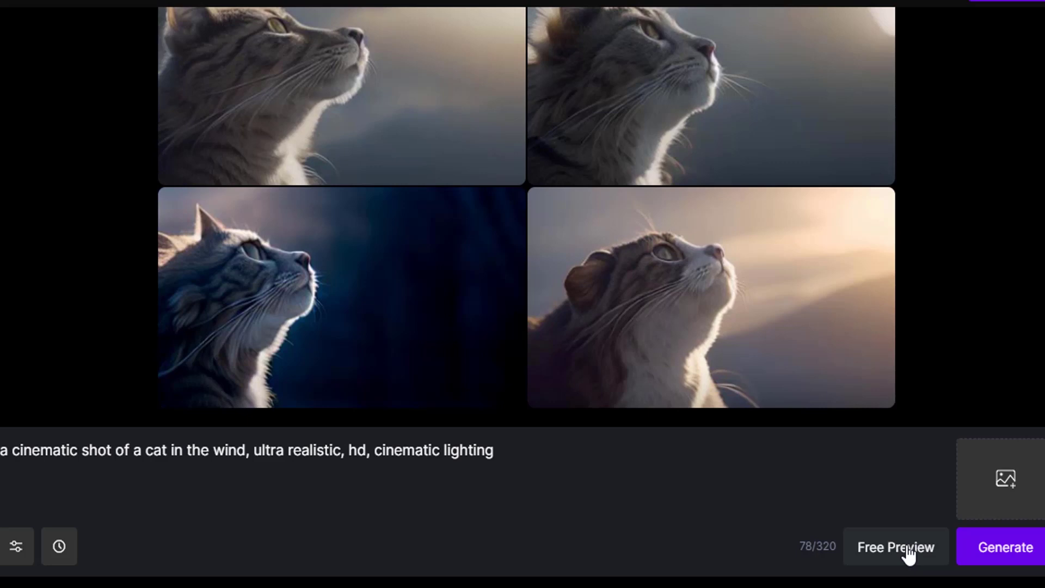
pyautogui.click(908, 550)
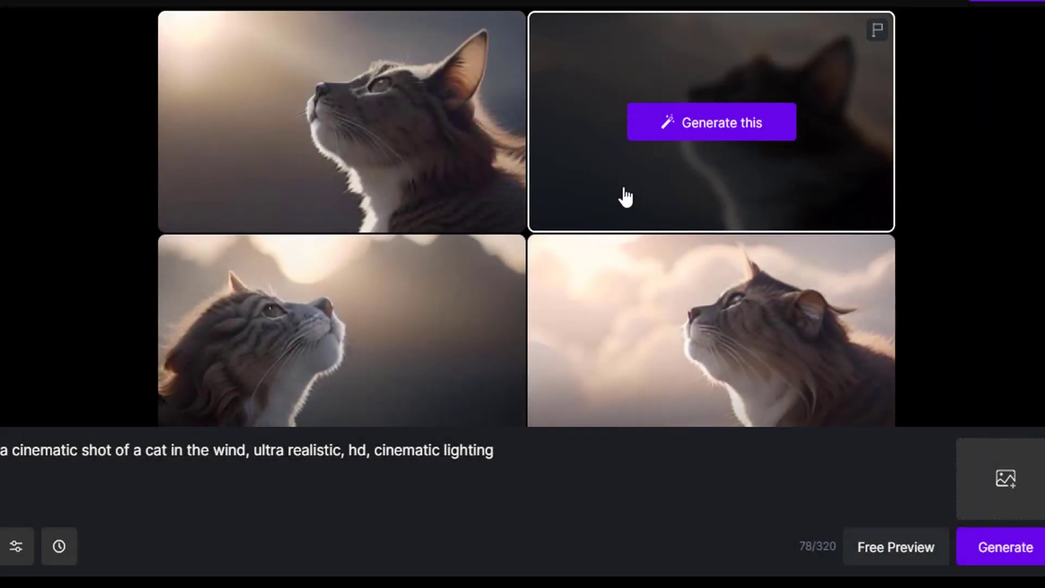
pyautogui.scroll(10, 625, 197)
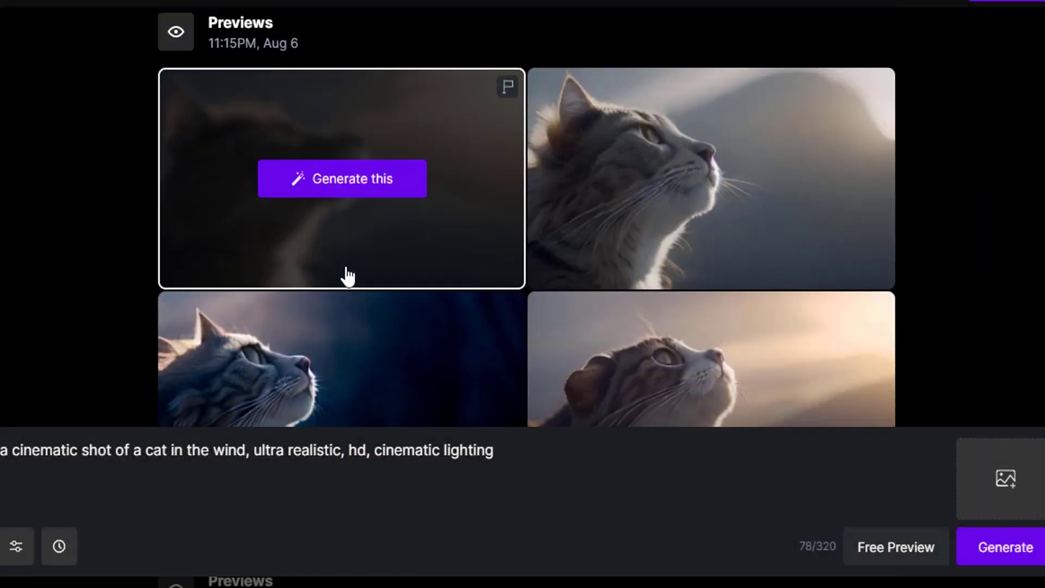
pyautogui.scroll(-2, 370, 269)
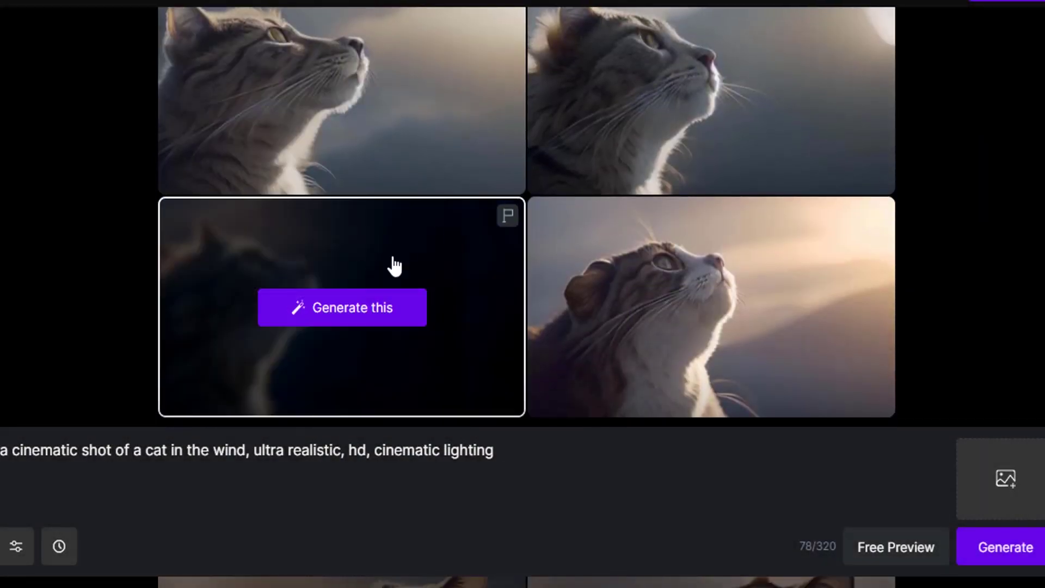
# Generate a 4-second video from the bottom-left blue cat preview, check its settings, and watch it fullscreen
pyautogui.click(379, 325)
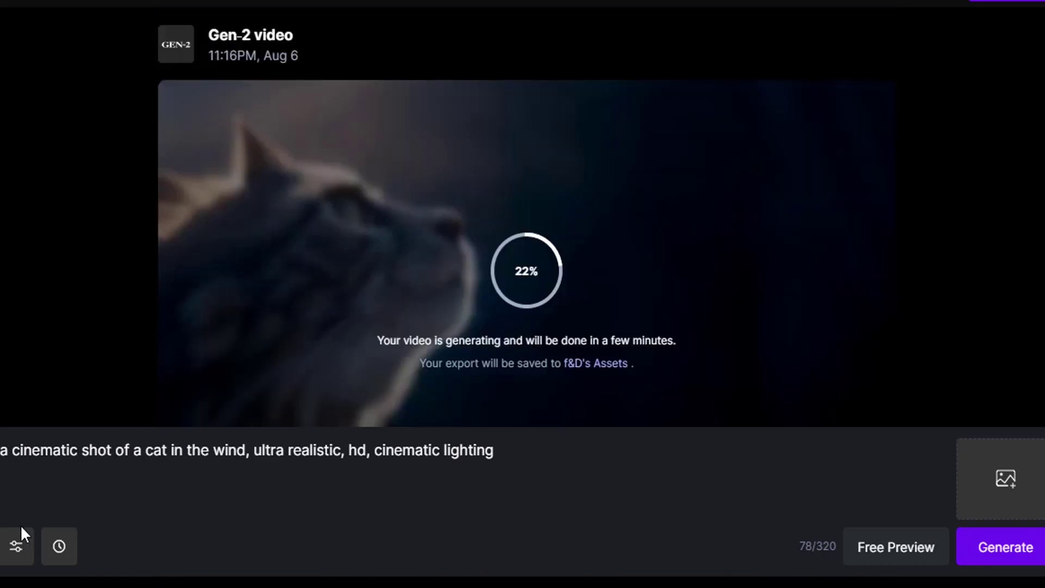
pyautogui.click(15, 555)
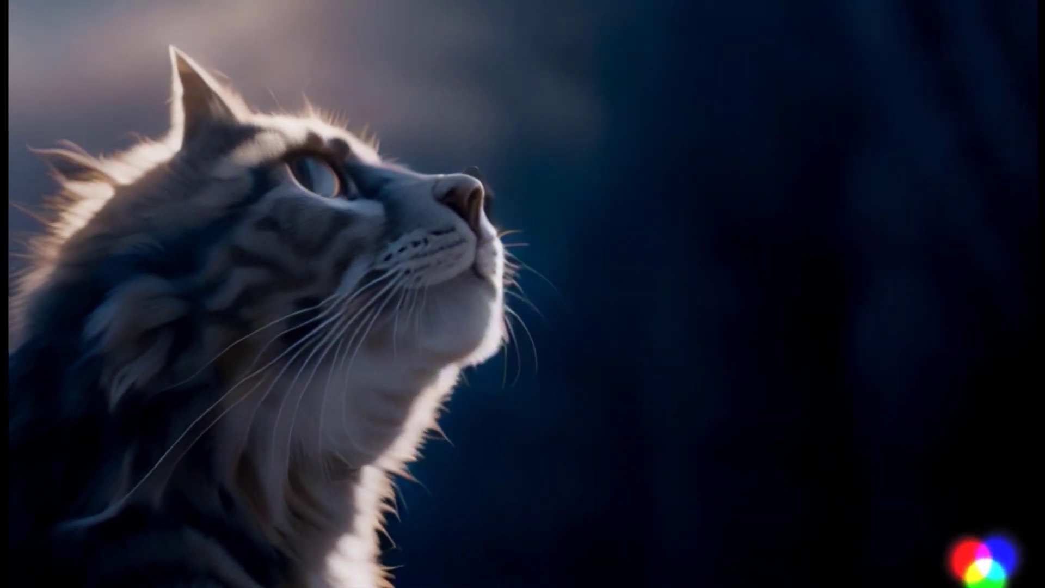
pyautogui.click(990, 581)
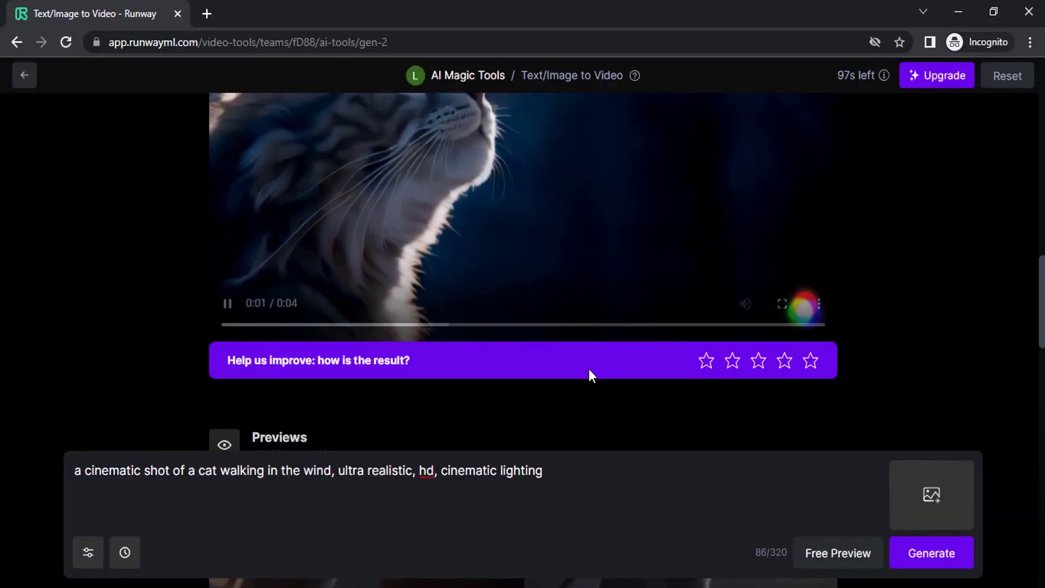
# Reset the generation page so the cat prompt is empty again
pyautogui.scroll(4, 633, 349)
pyautogui.scroll(-4, 678, 331)
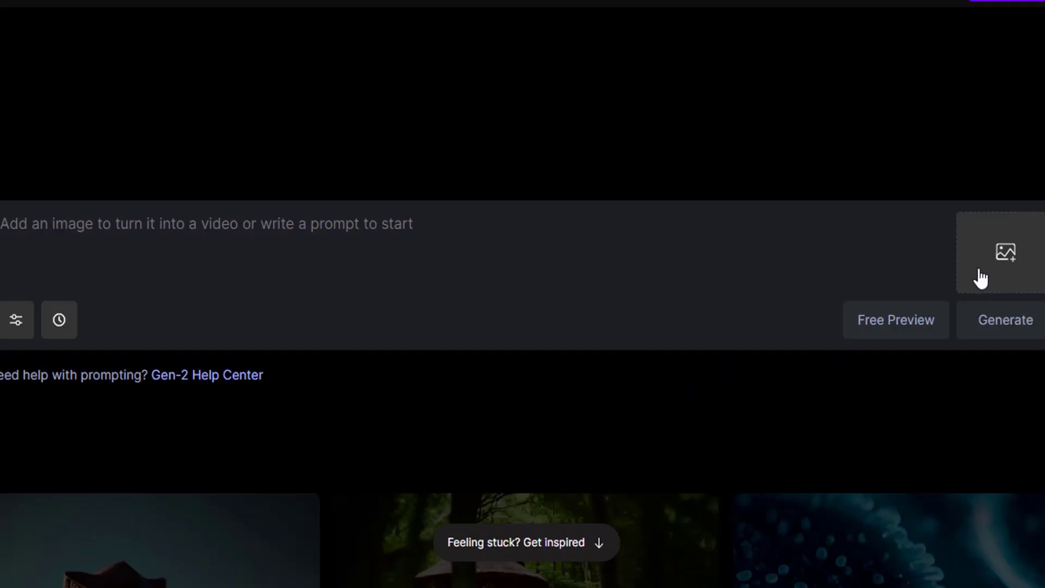
# Upload the Viking longships image to the prompt and generate a video from it
pyautogui.click(1025, 256)
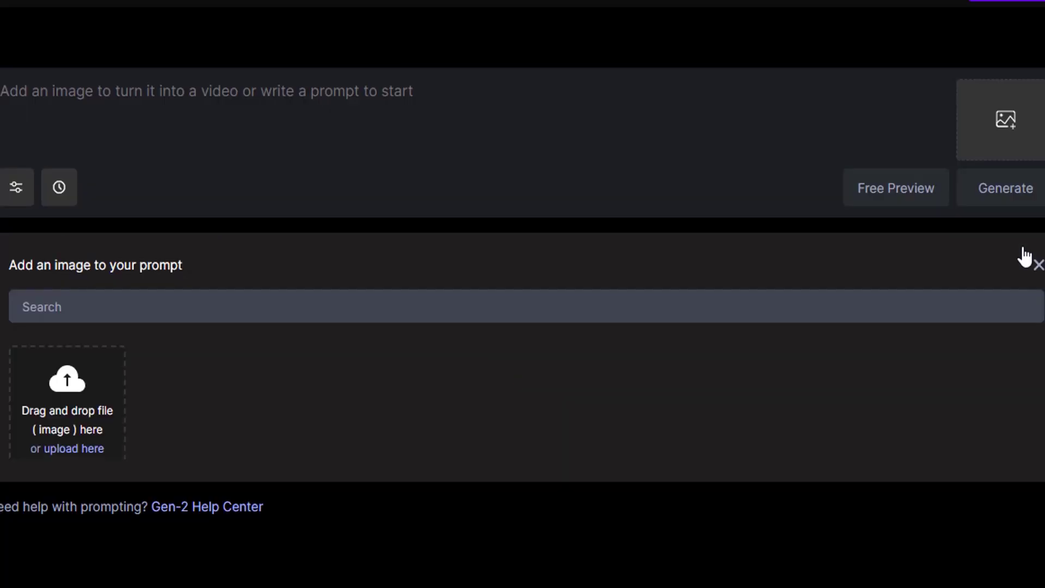
pyautogui.click(84, 419)
pyautogui.doubleClick(420, 241)
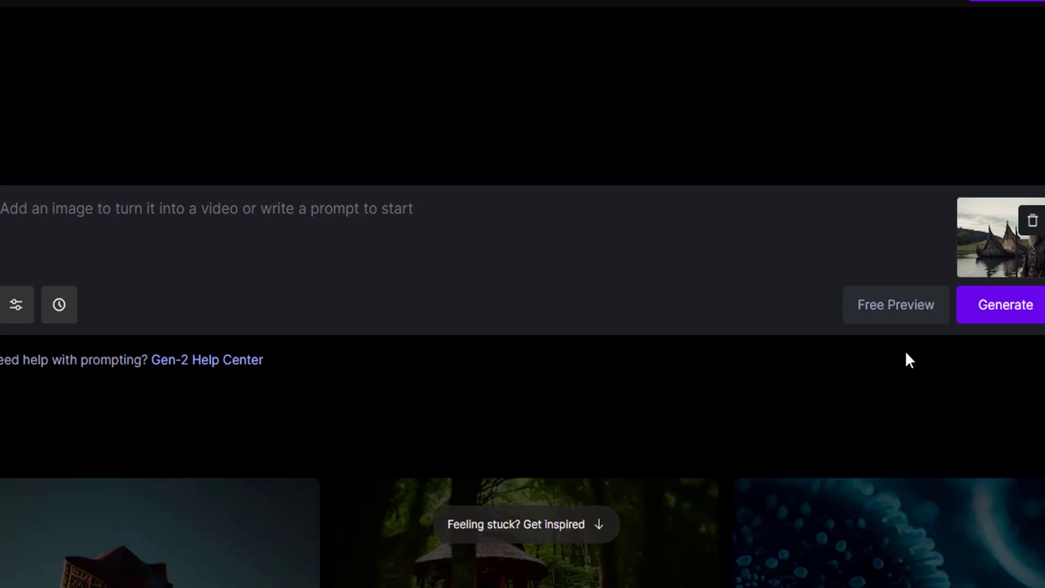
pyautogui.click(1011, 319)
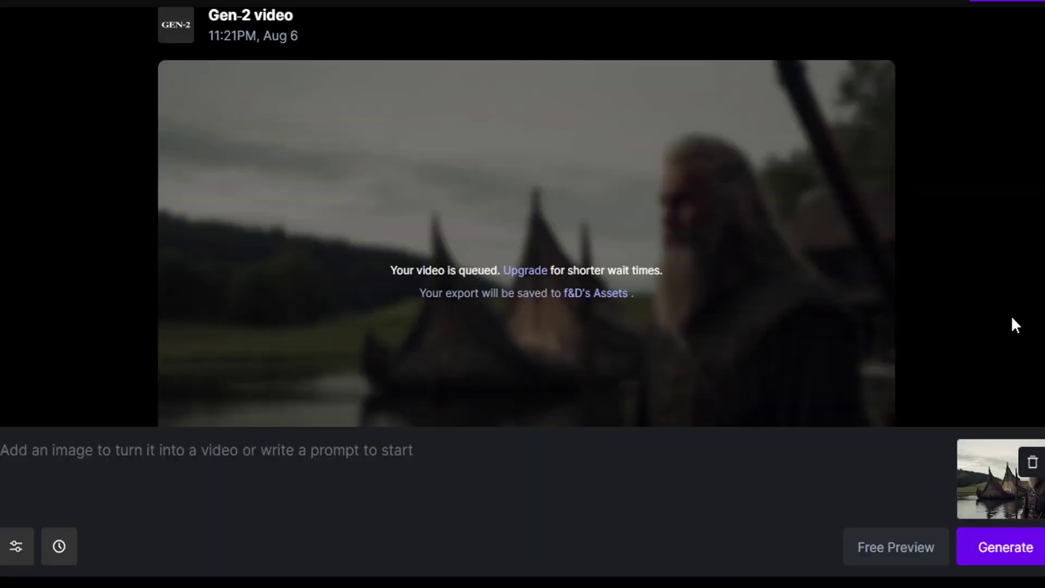
# Scroll to the finished 4-second Viking video and play it
pyautogui.scroll(-2, 877, 280)
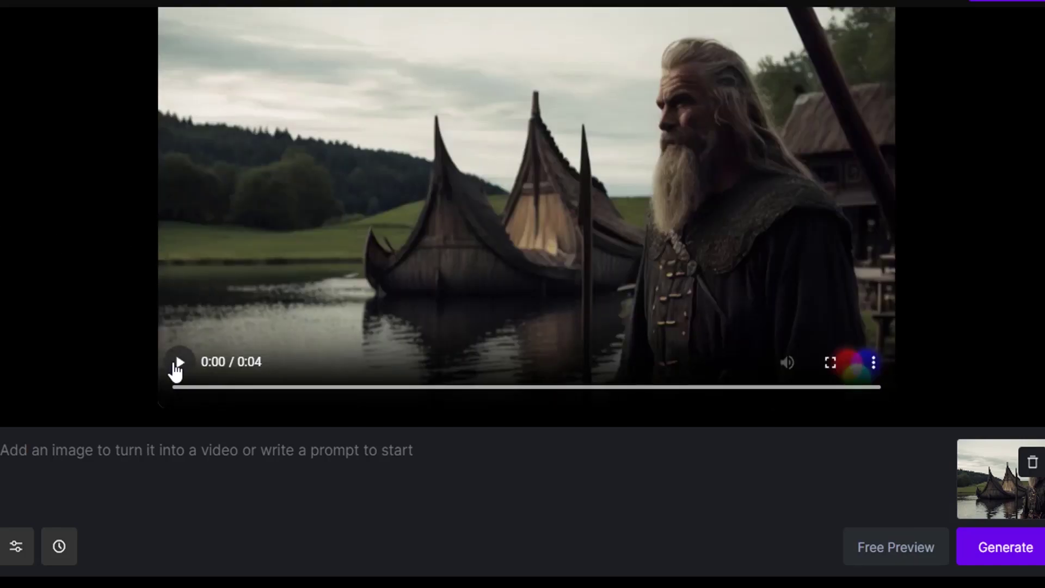
pyautogui.click(176, 366)
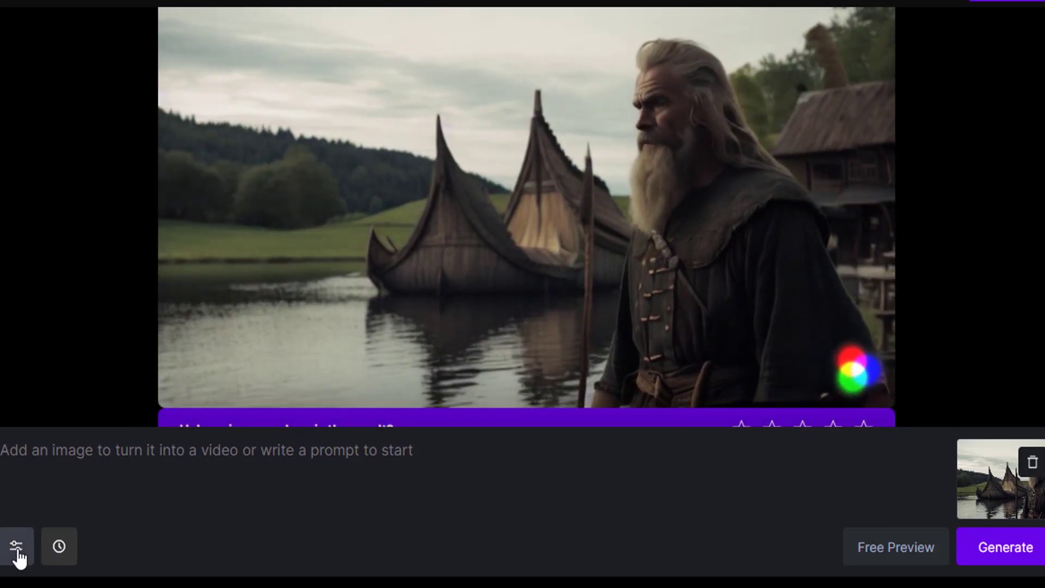
pyautogui.click(17, 549)
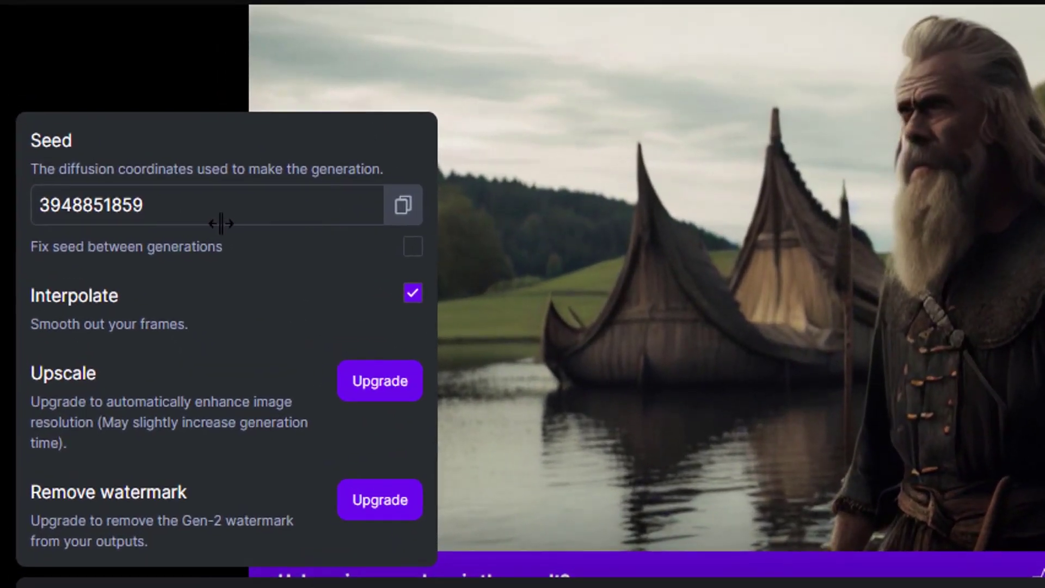
pyautogui.moveTo(135, 165); pyautogui.dragTo(127, 154)
pyautogui.moveTo(207, 205); pyautogui.dragTo(79, 206)
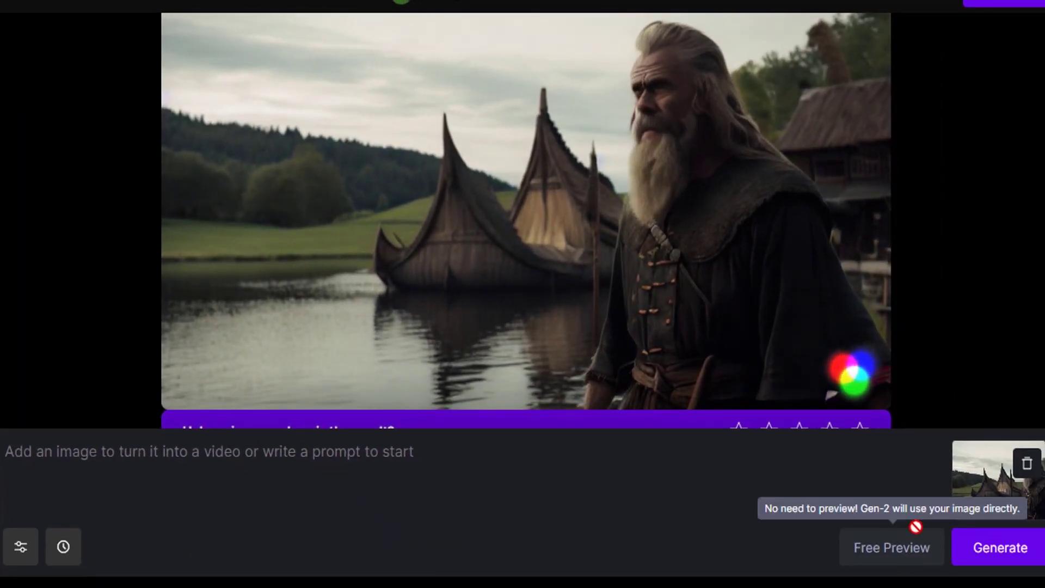
# Generate a second video from the uploaded Viking image
pyautogui.click(990, 550)
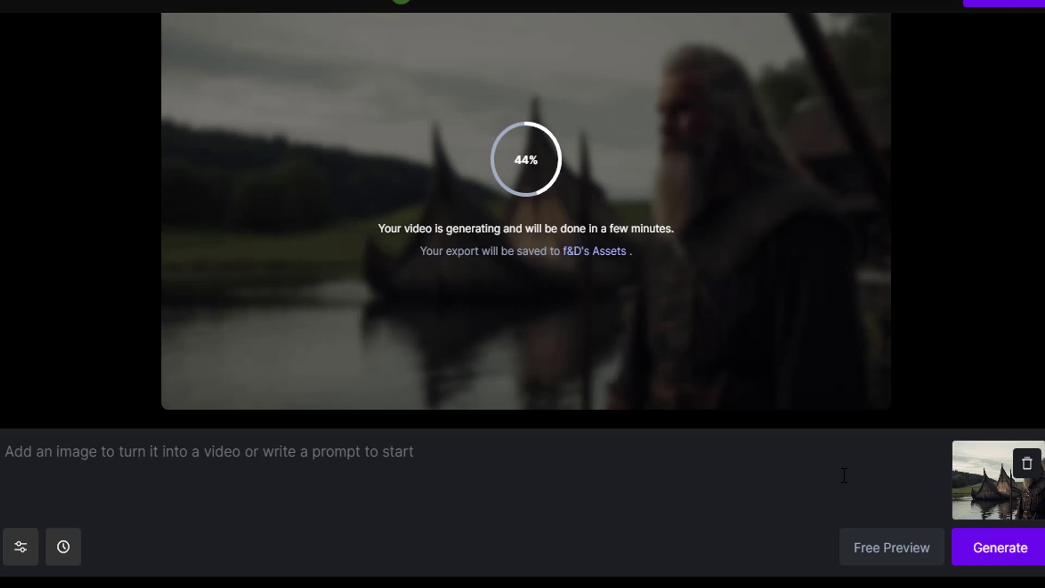
# Remove the Viking image and upload the neon cyberpunk city street image instead
pyautogui.click(1027, 465)
pyautogui.click(1002, 487)
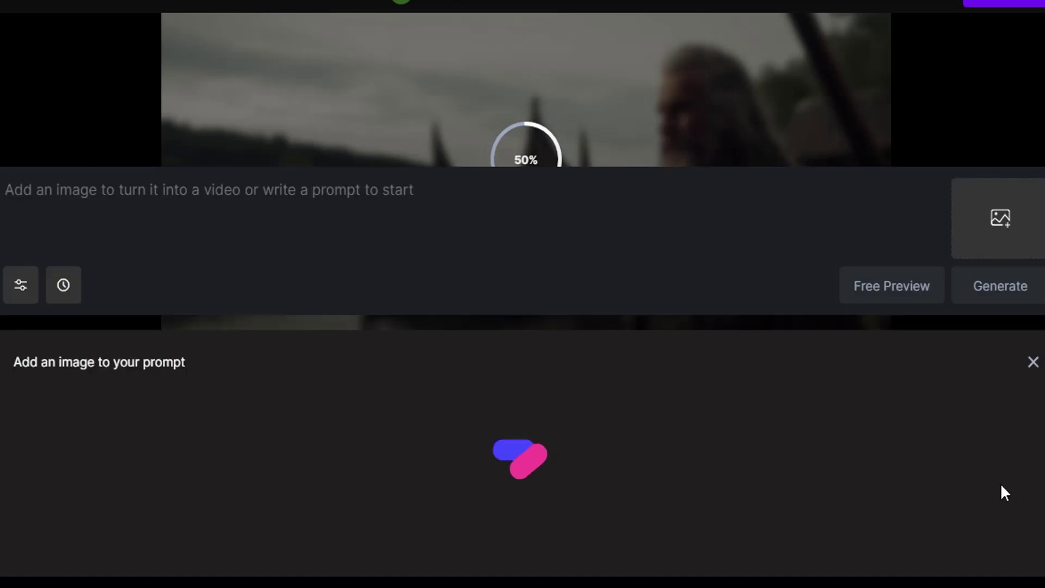
pyautogui.click(112, 470)
pyautogui.doubleClick(400, 185)
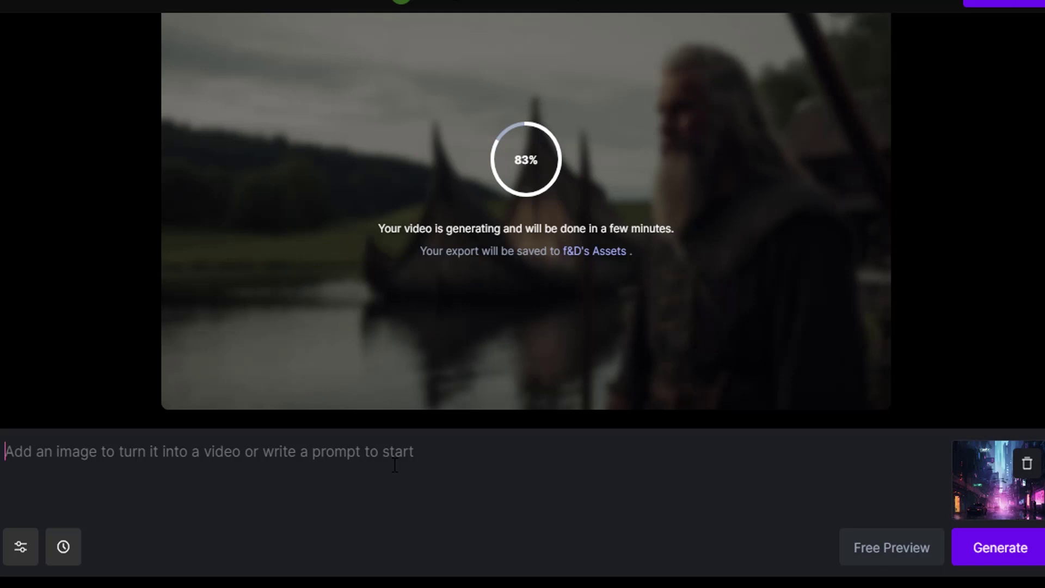
# Enter the prompt 'Cyberpunk city, zoom in shot' and request free preview images
pyautogui.write('Cyberpun')
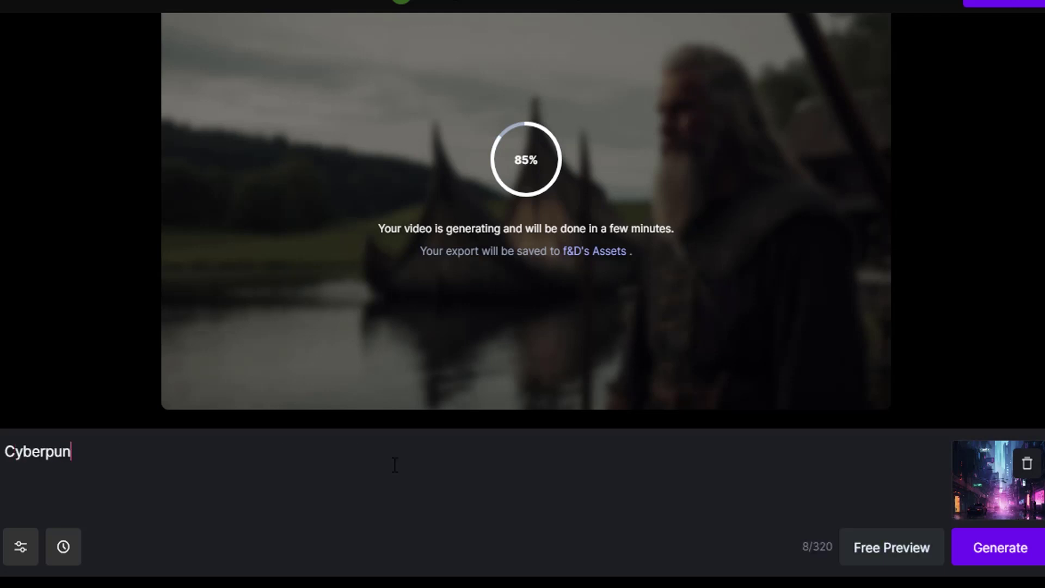
pyautogui.write('k city, zoom in shot')
pyautogui.click(987, 549)
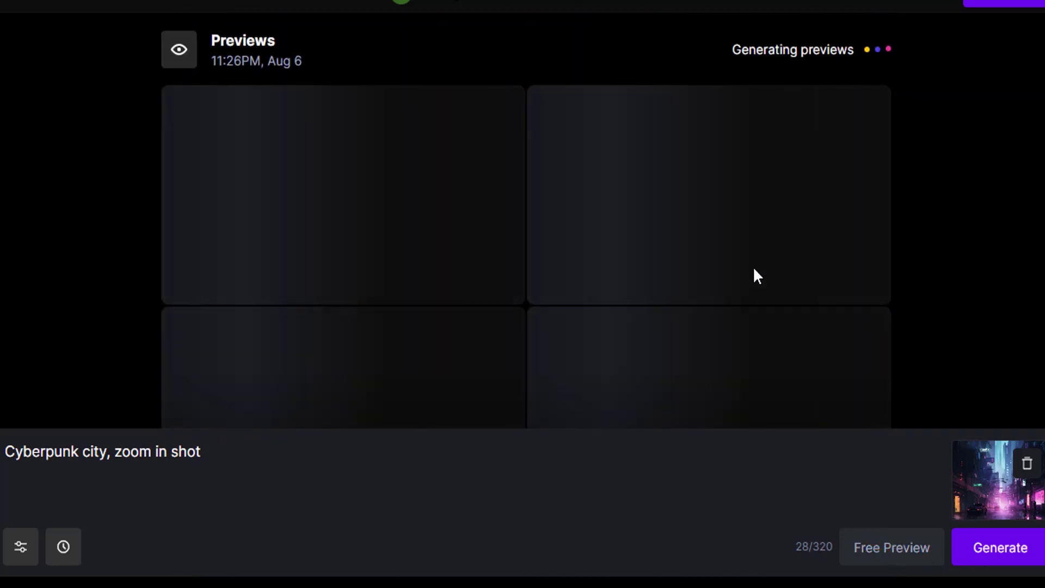
# Play the finished 4-second Viking clip of the bearded man by the longships
pyautogui.scroll(10, 753, 266)
pyautogui.scroll(-2, 664, 248)
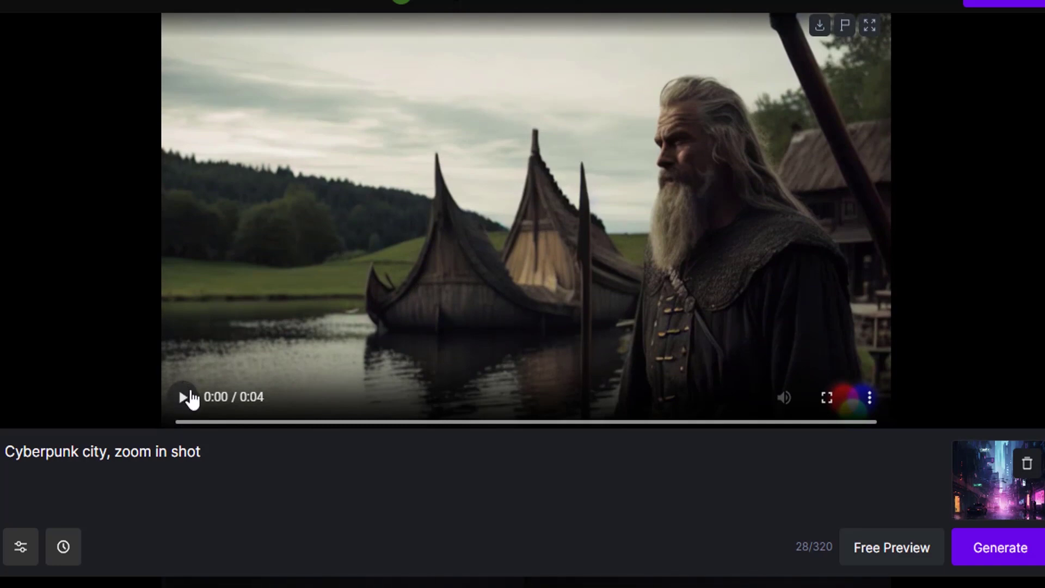
pyautogui.click(185, 397)
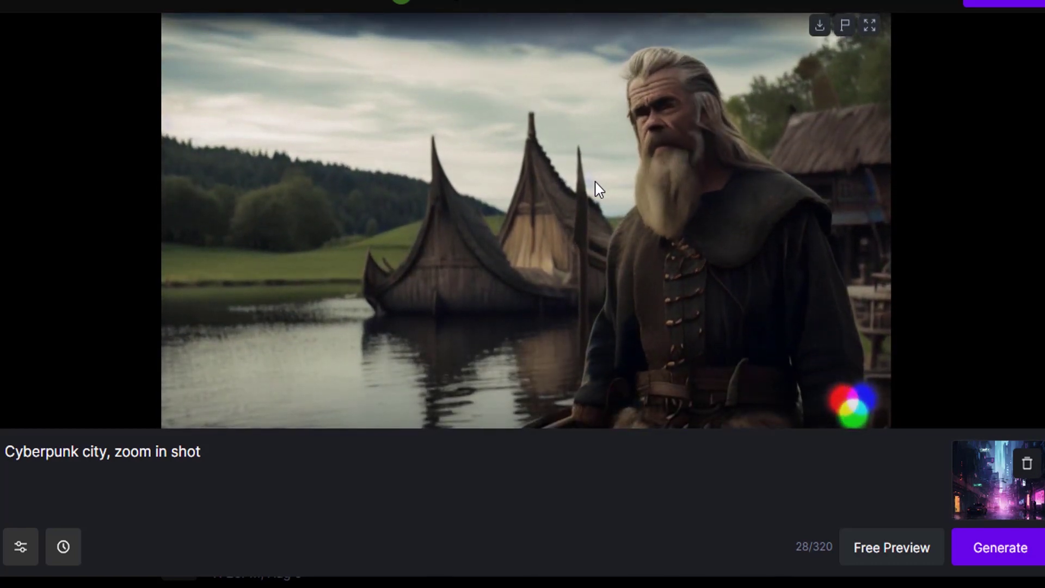
# Generate a video from the bottom-left cyberpunk preview with the tall spire and red-lit car
pyautogui.scroll(-9, 599, 180)
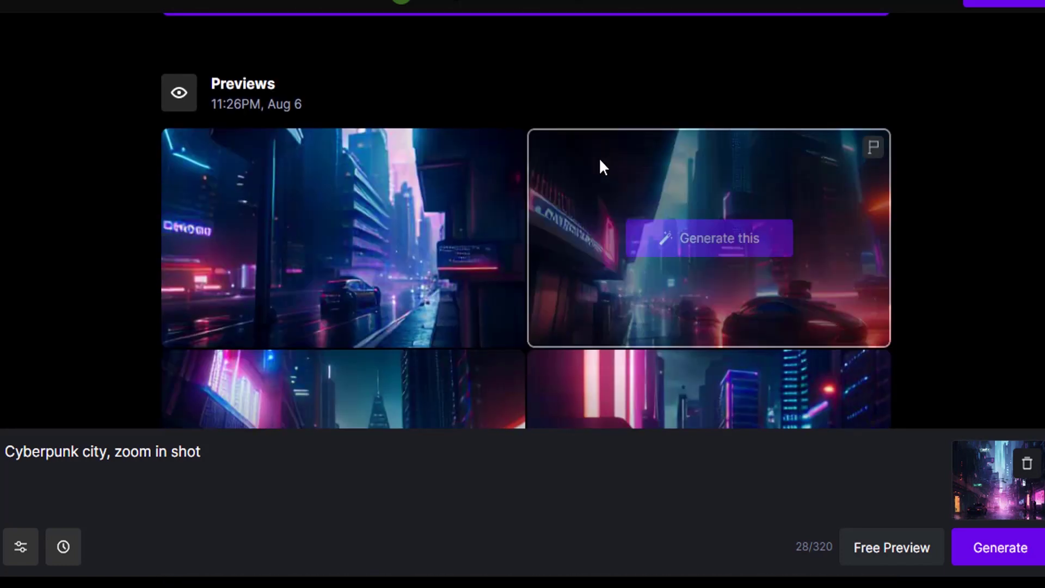
pyautogui.scroll(-3, 601, 160)
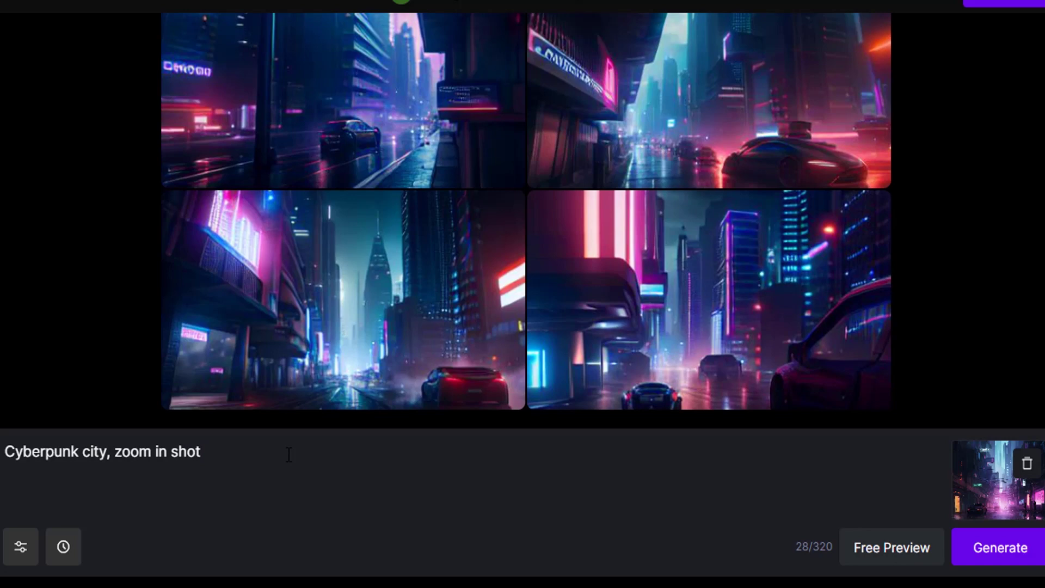
pyautogui.scroll(1, 532, 243)
pyautogui.scroll(-1, 531, 243)
pyautogui.scroll(2, 851, 252)
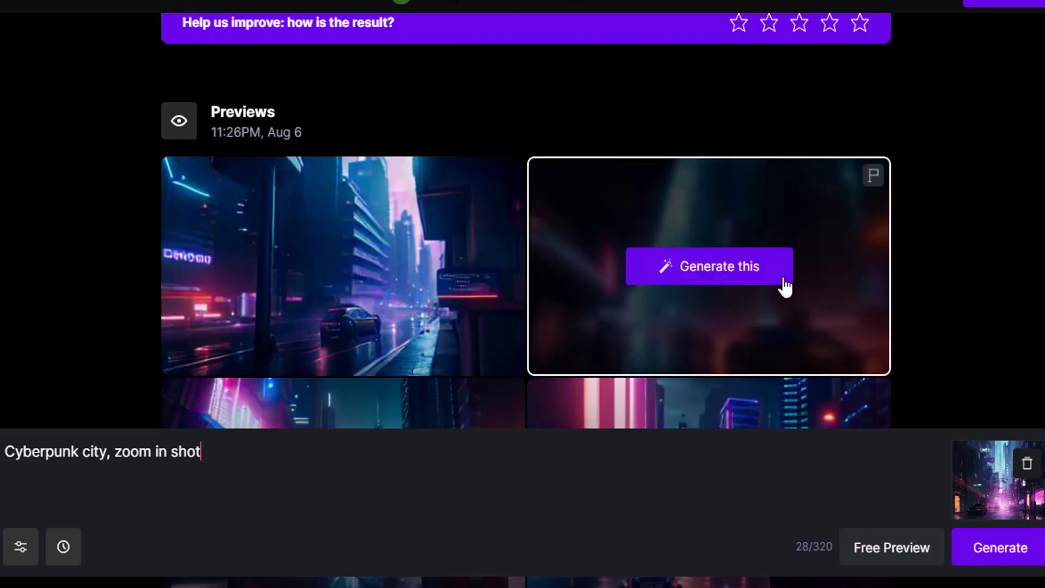
pyautogui.scroll(-1, 790, 298)
pyautogui.scroll(-3, 905, 261)
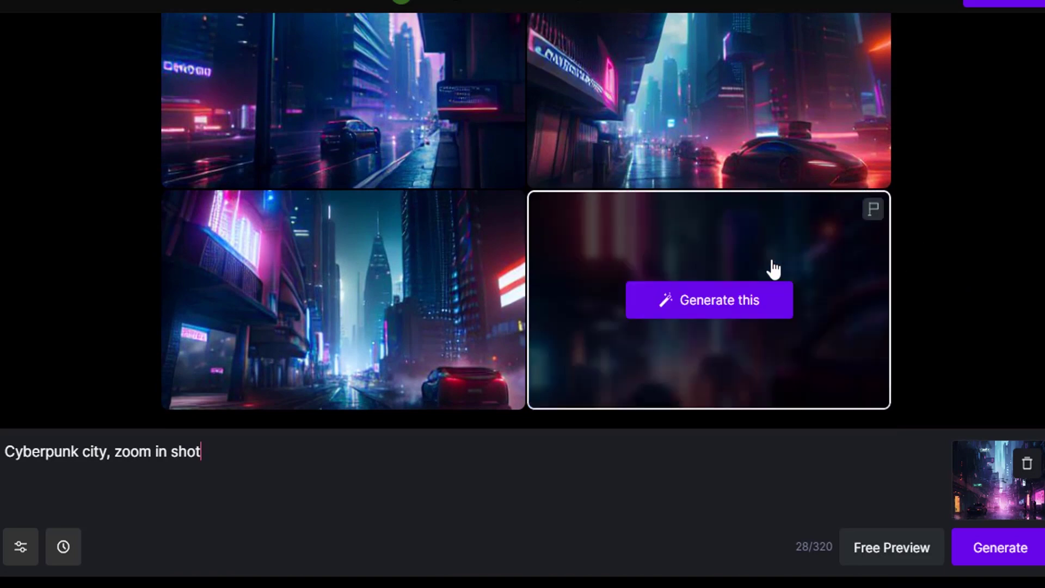
pyautogui.scroll(1, 875, 239)
pyautogui.scroll(2, 806, 252)
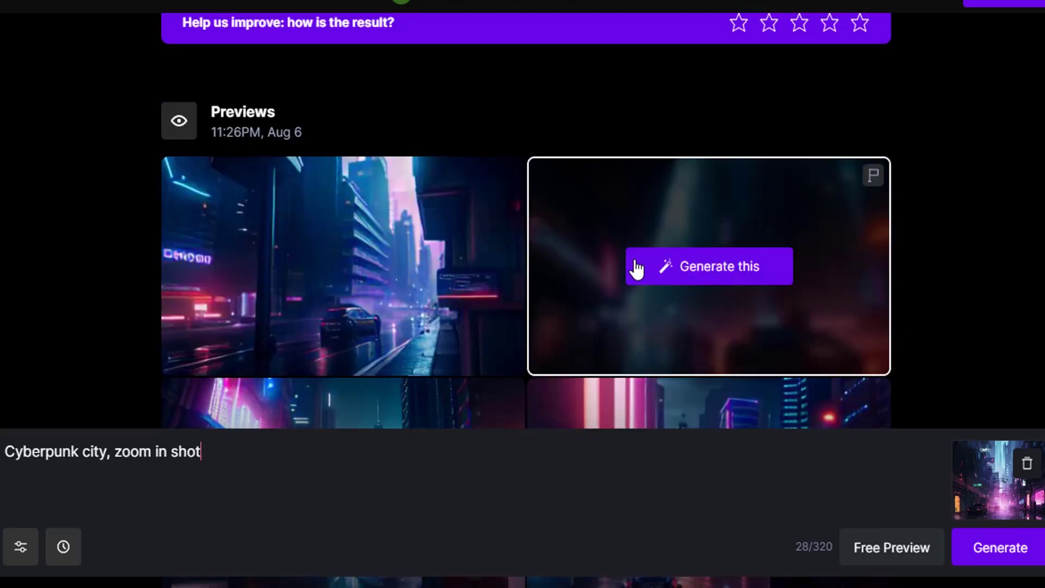
pyautogui.scroll(-1, 635, 268)
pyautogui.scroll(-3, 635, 269)
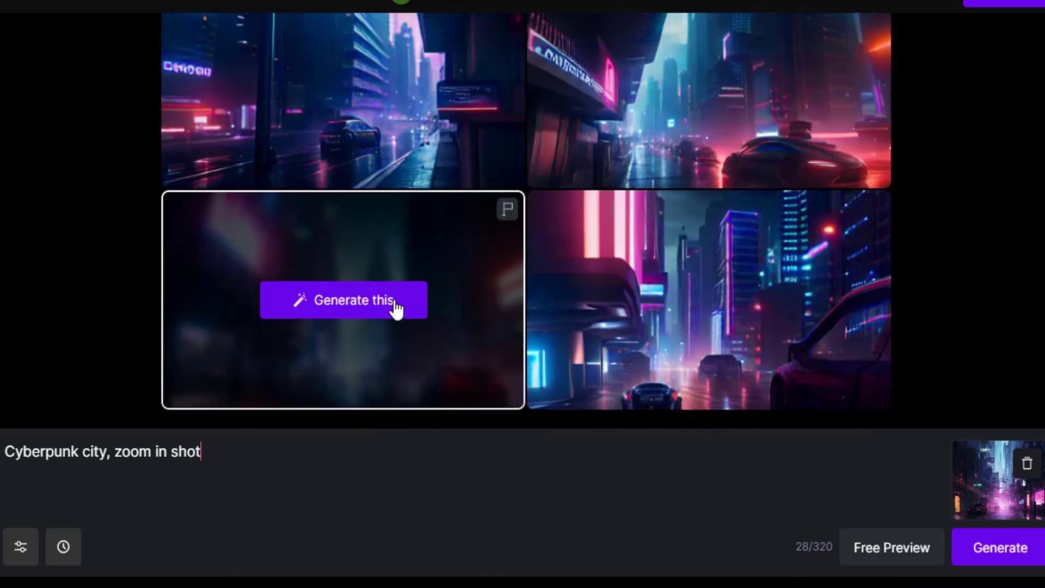
pyautogui.click(395, 308)
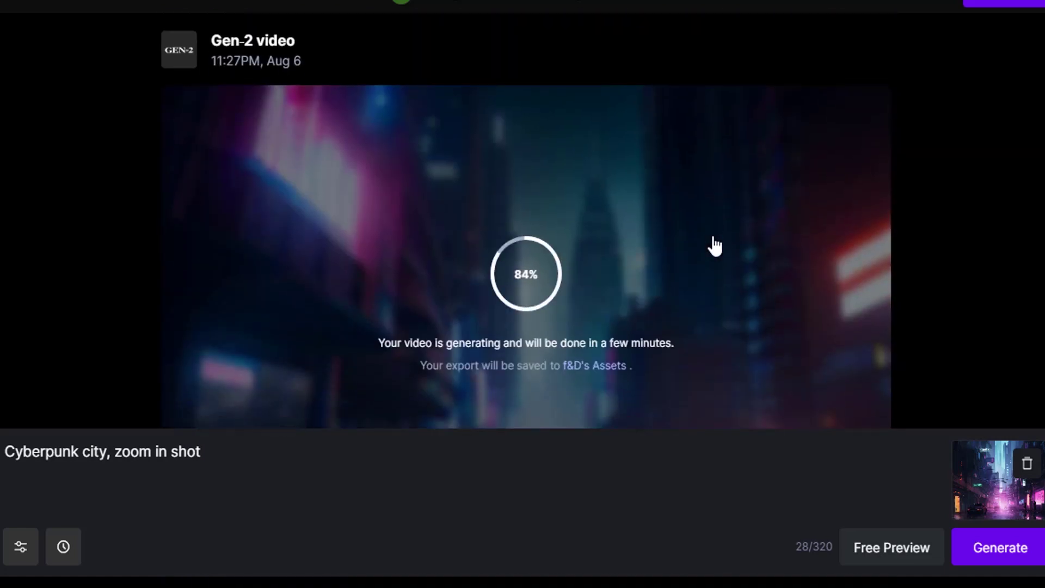
# Scroll to the completed cyberpunk clip and watch the neon-lit street with the tall spire play
pyautogui.scroll(-2, 439, 294)
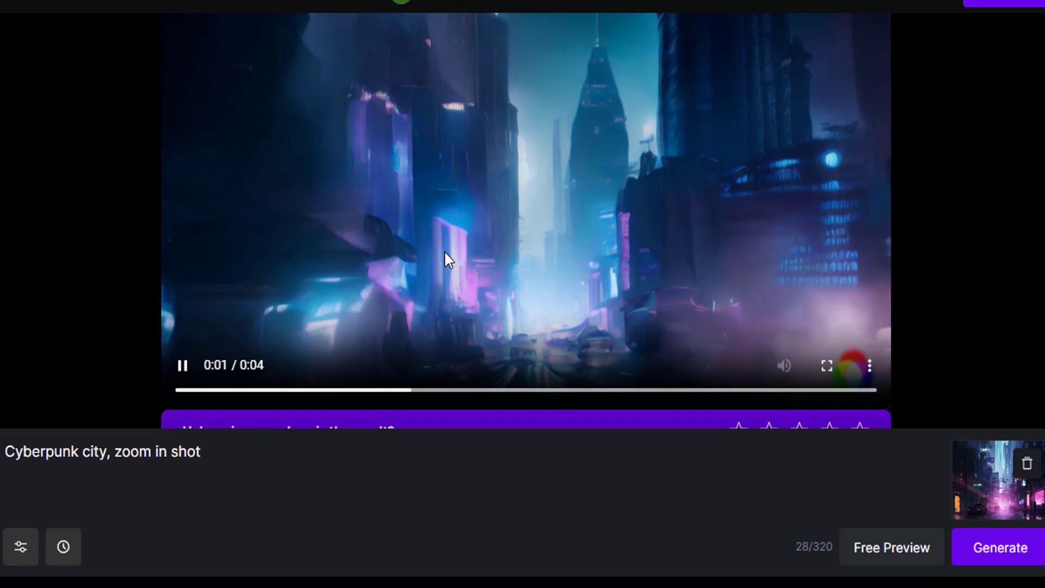
pyautogui.scroll(5, 445, 256)
pyautogui.scroll(-5, 450, 250)
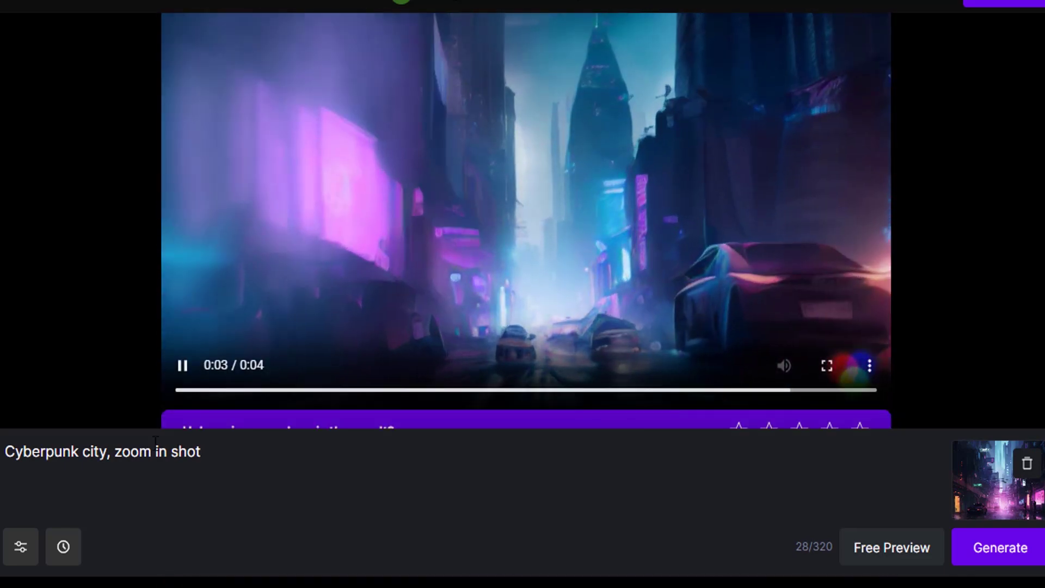